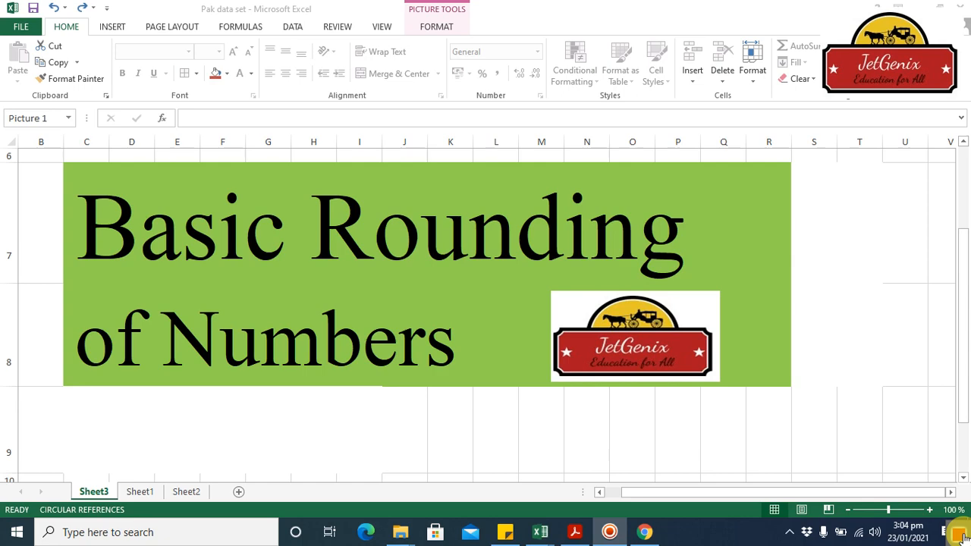
# On Sheet1, delete the formula in cell E22 and highlight cell C28 with the standard yellow fill.
pyautogui.click(139, 492)
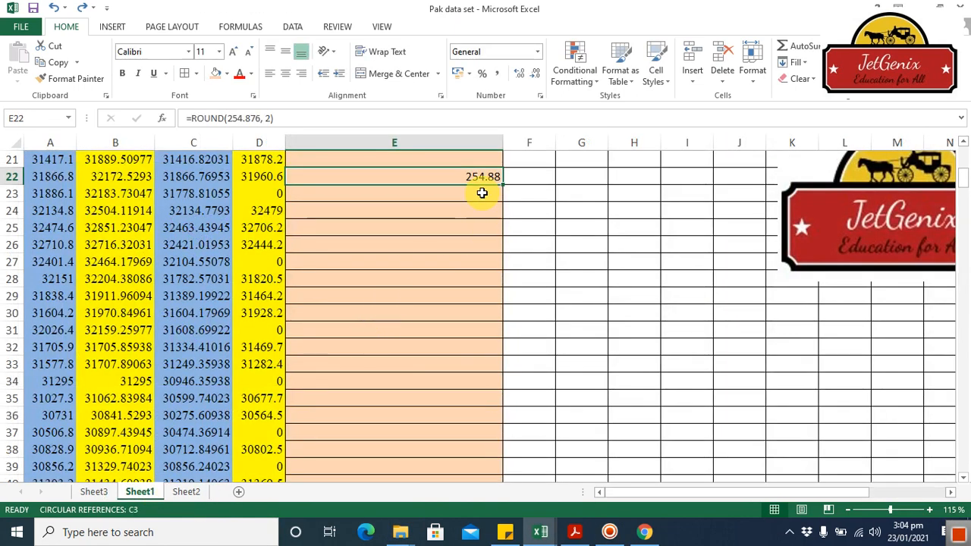
pyautogui.press('Delete')
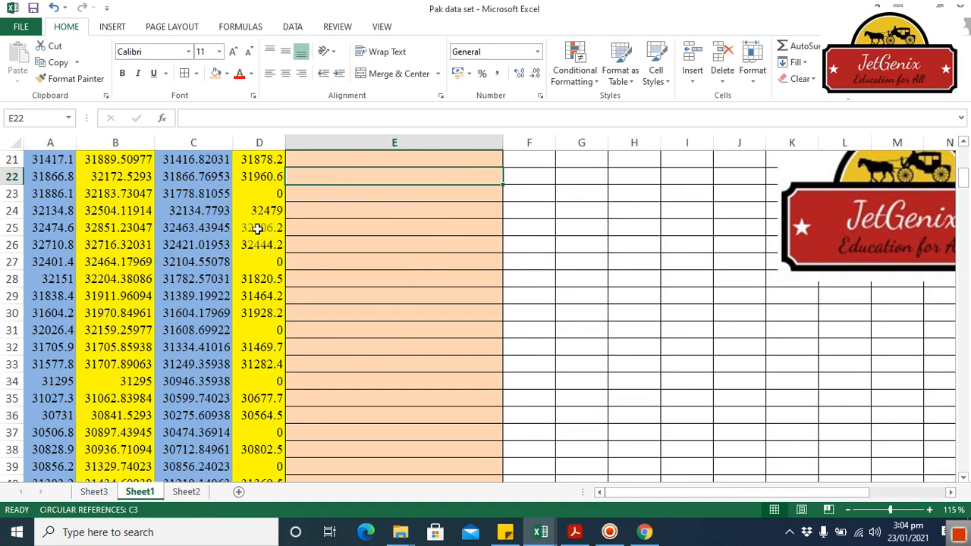
pyautogui.click(198, 278)
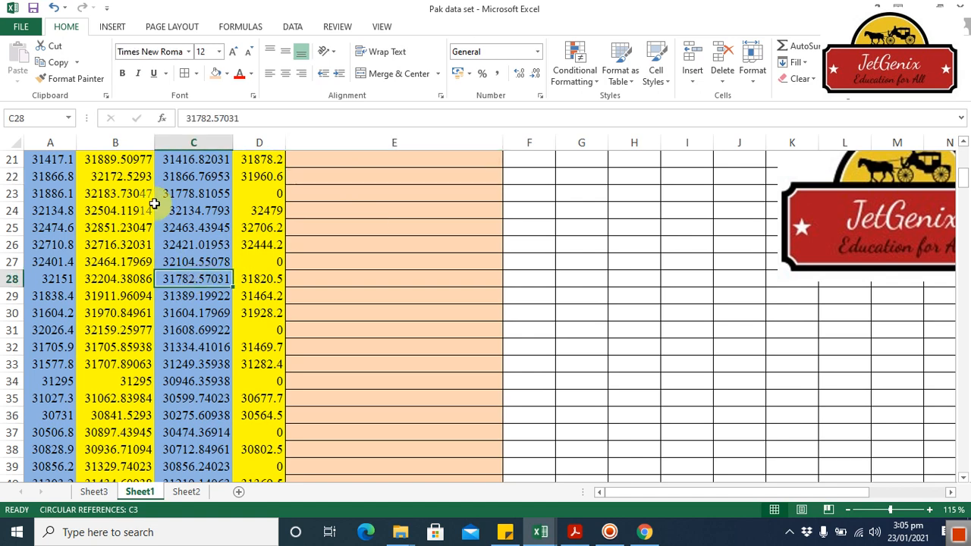
pyautogui.click(226, 74)
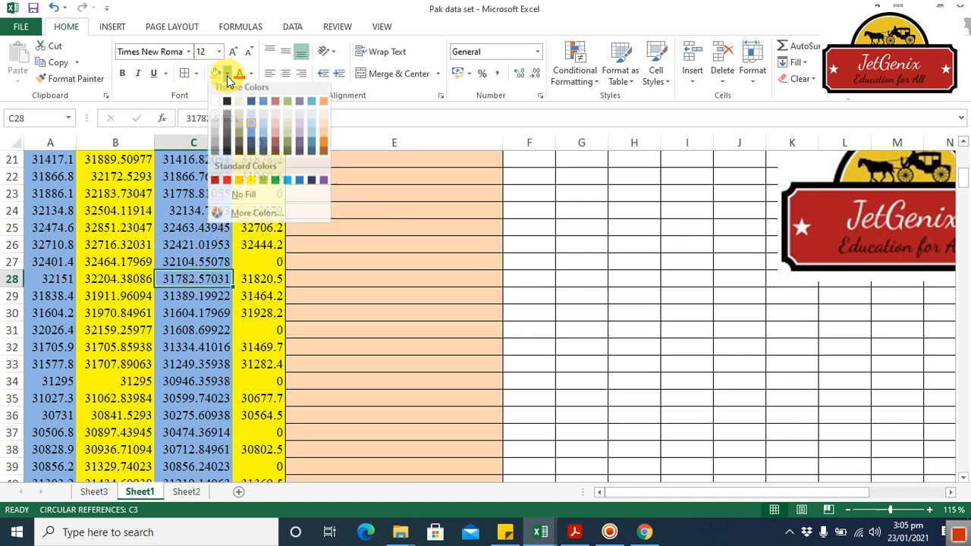
pyautogui.click(252, 184)
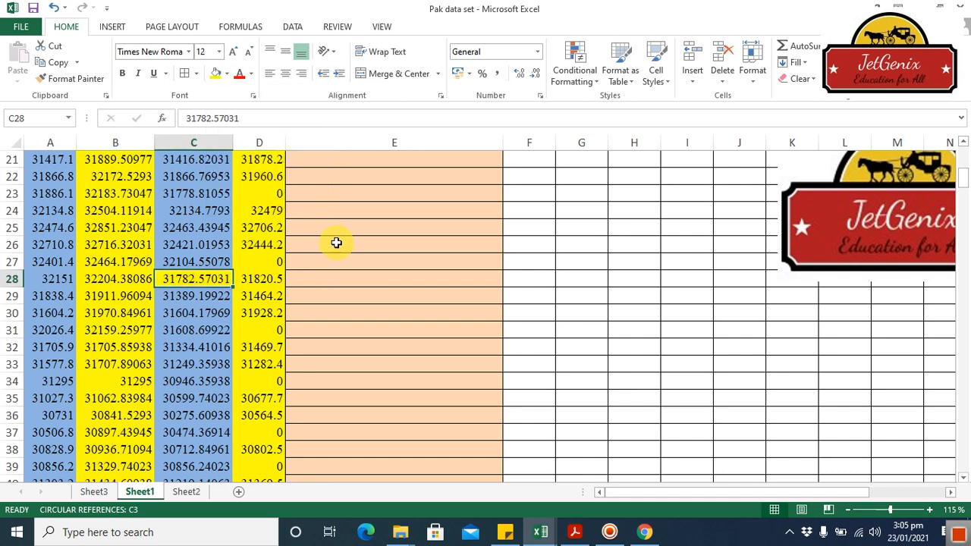
# In cell E28, enter a ROUND formula that rounds C28 to 2 decimal places.
pyautogui.click(341, 280)
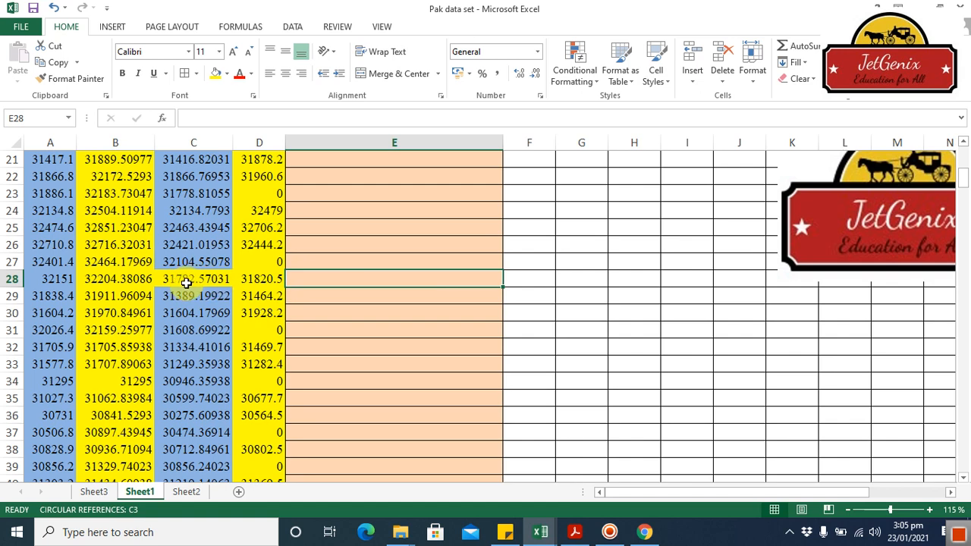
pyautogui.write('=')
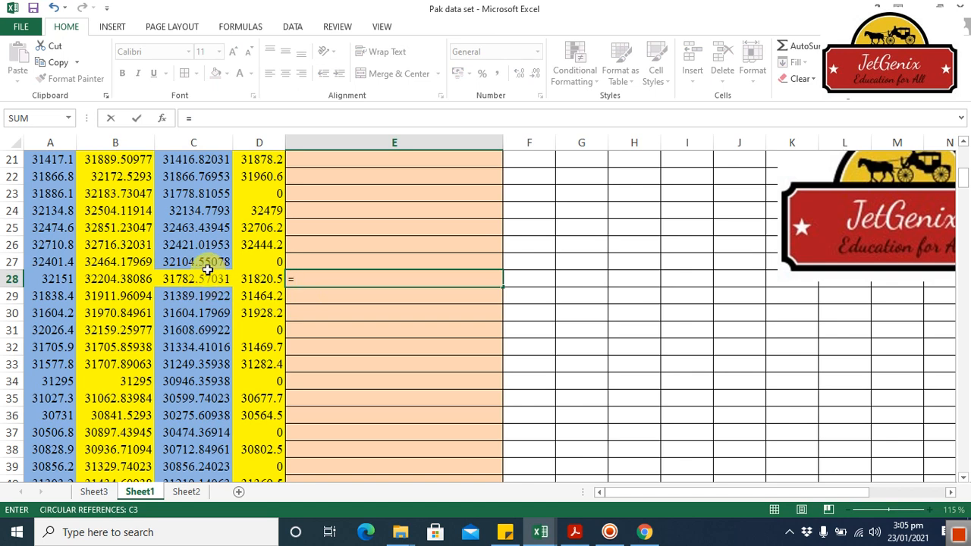
pyautogui.write('rou')
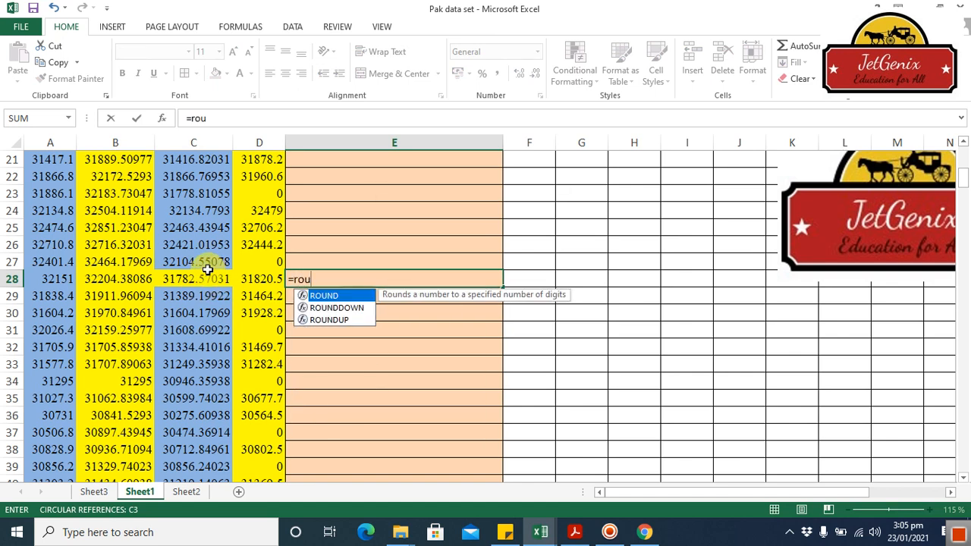
pyautogui.doubleClick(322, 296)
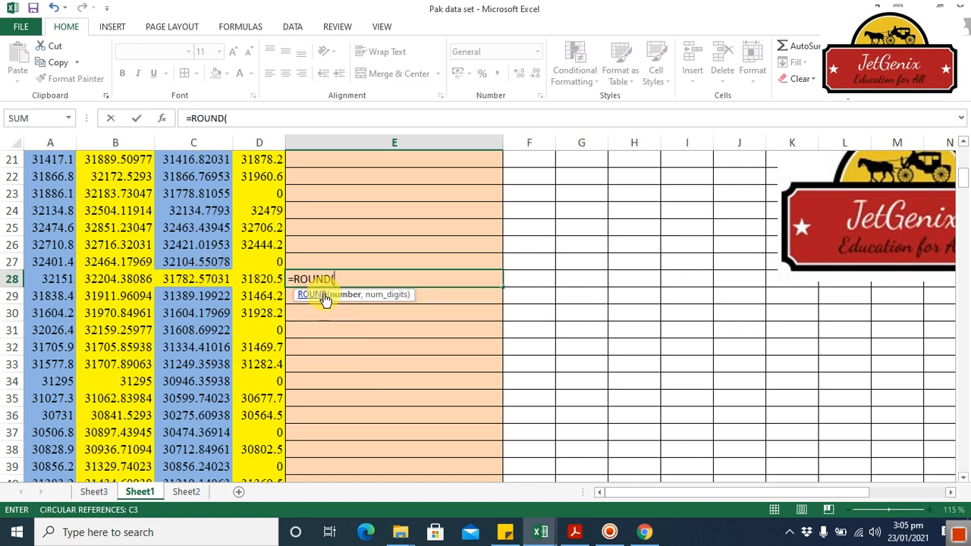
pyautogui.click(205, 278)
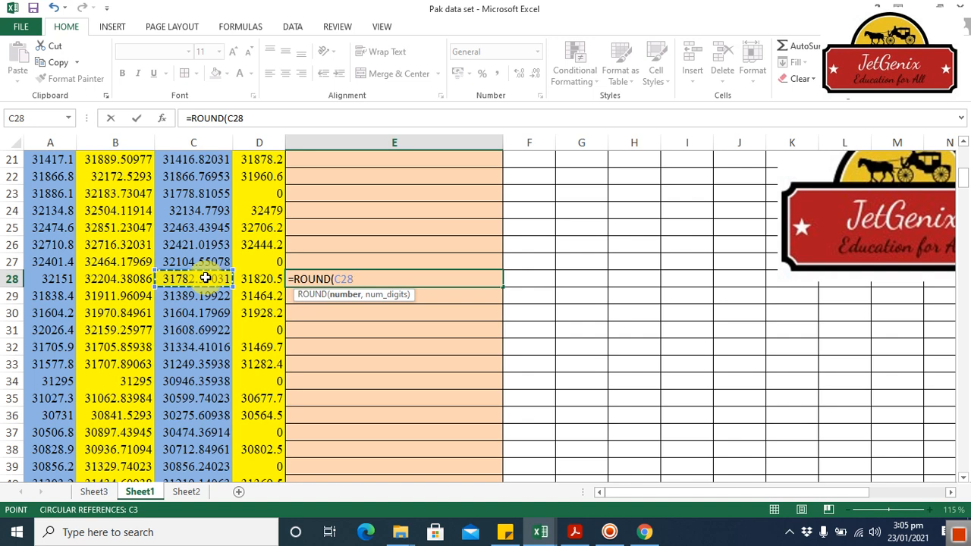
pyautogui.write(',')
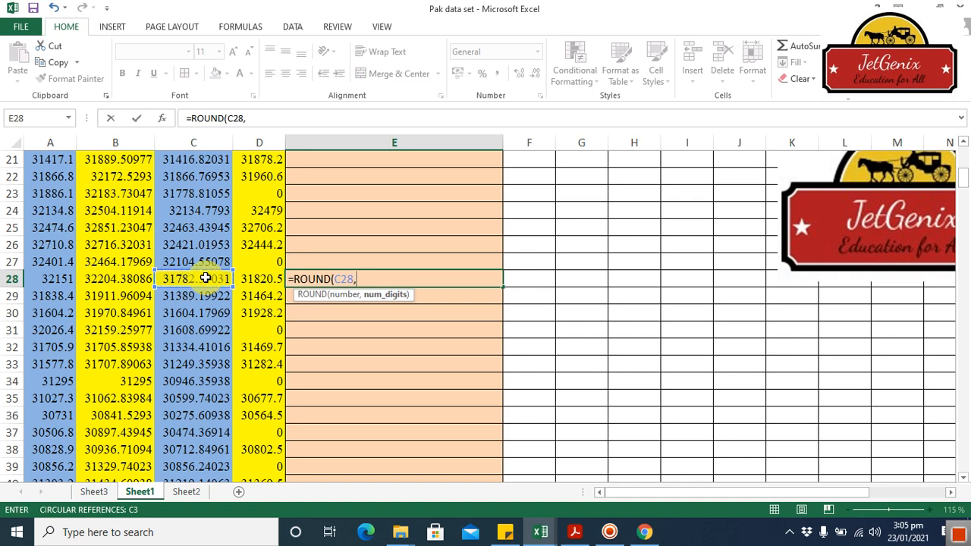
pyautogui.write('2)')
pyautogui.press('Return')
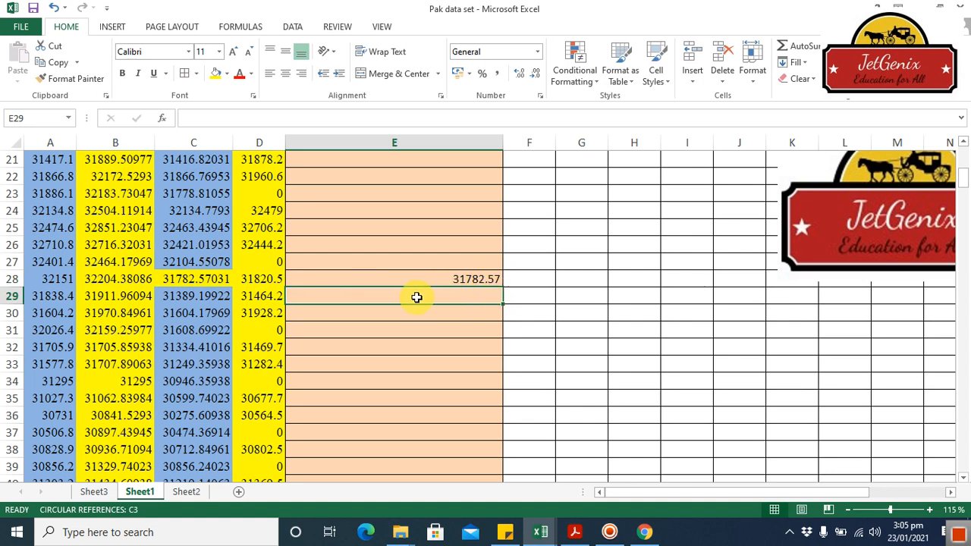
# In cell E29, enter a ROUND formula that rounds C28 to 1 decimal place.
pyautogui.write('=')
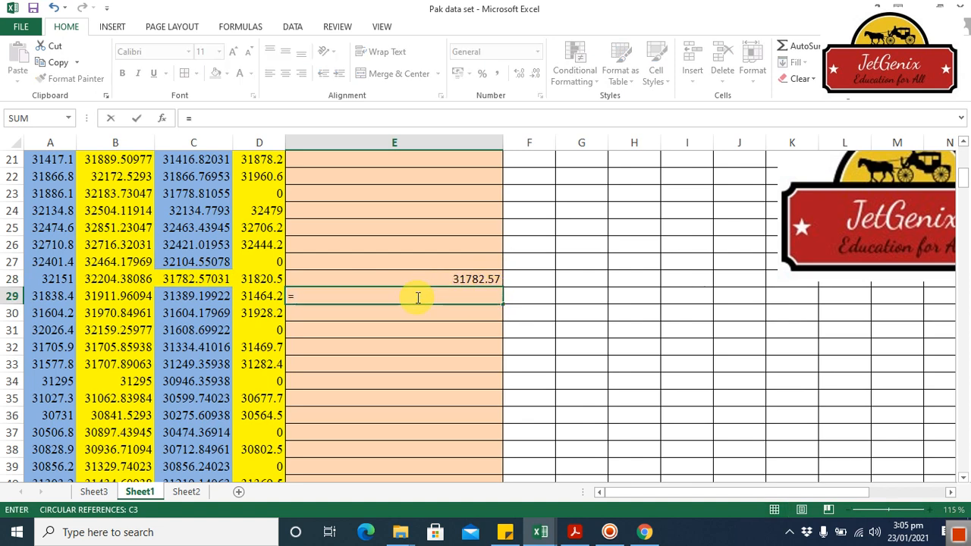
pyautogui.write('roun')
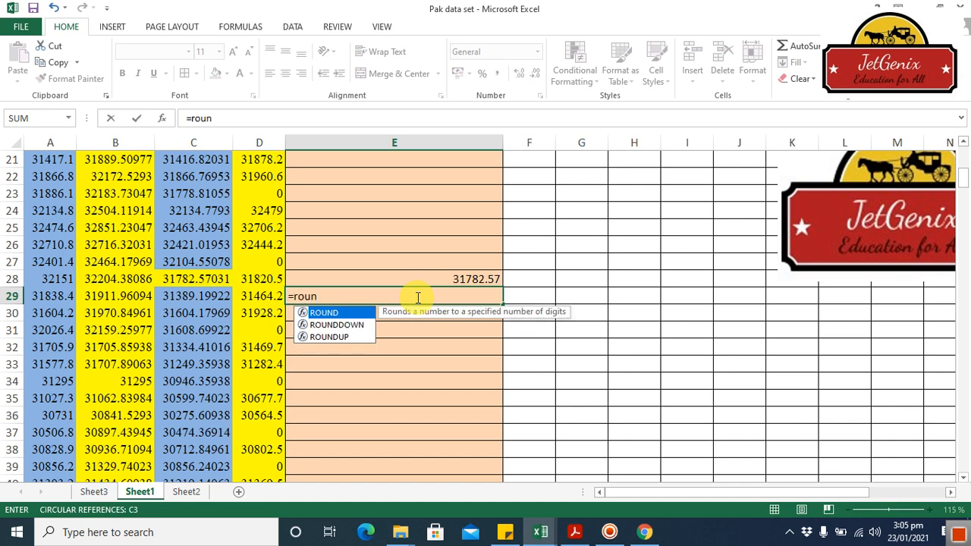
pyautogui.doubleClick(343, 314)
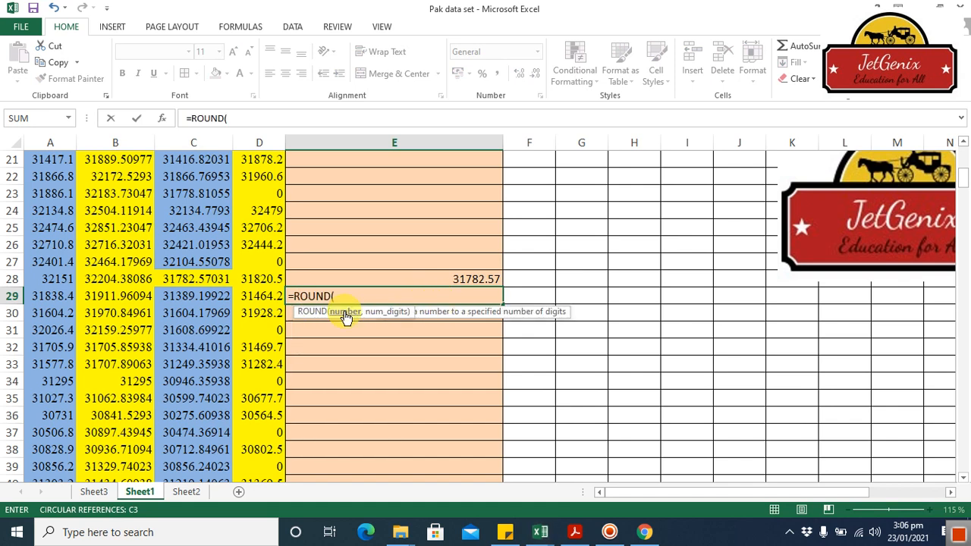
pyautogui.click(207, 280)
pyautogui.write(',')
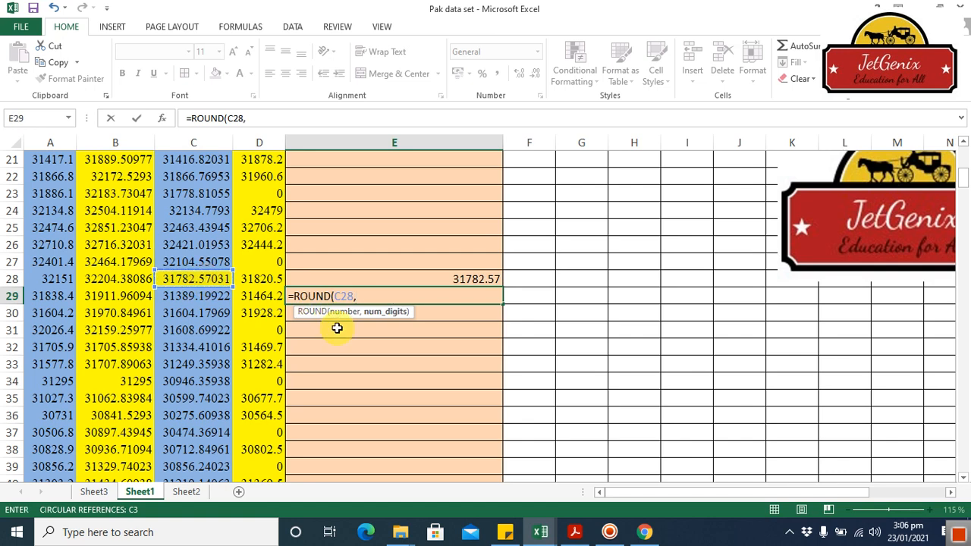
pyautogui.write('1)')
pyautogui.press('Return')
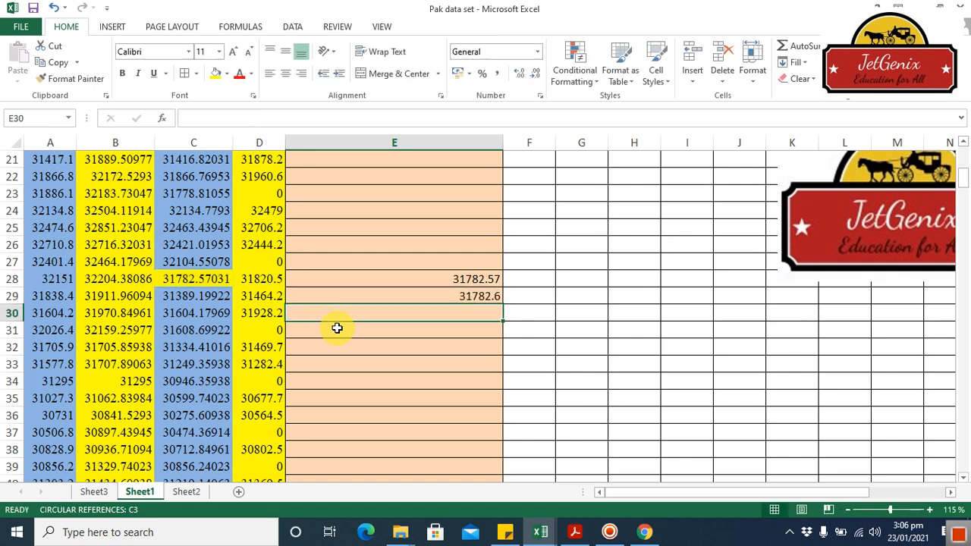
# In cell E30, enter a ROUND formula that rounds C28 to 0 decimal places.
pyautogui.write('=')
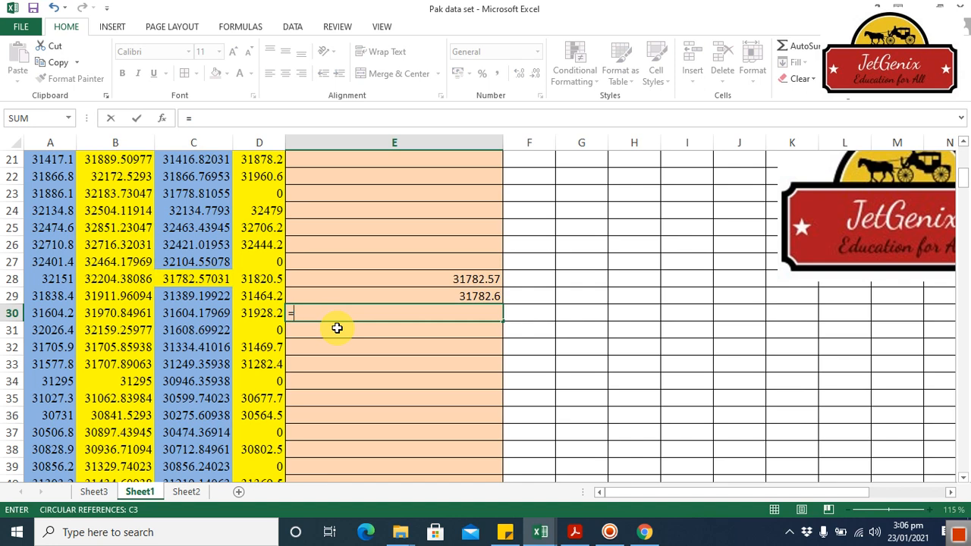
pyautogui.write('roun')
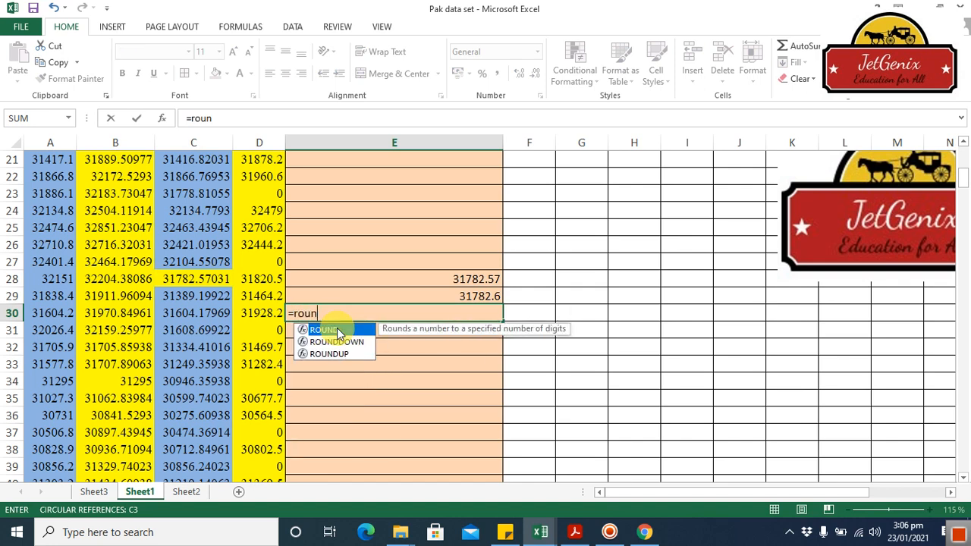
pyautogui.doubleClick(337, 331)
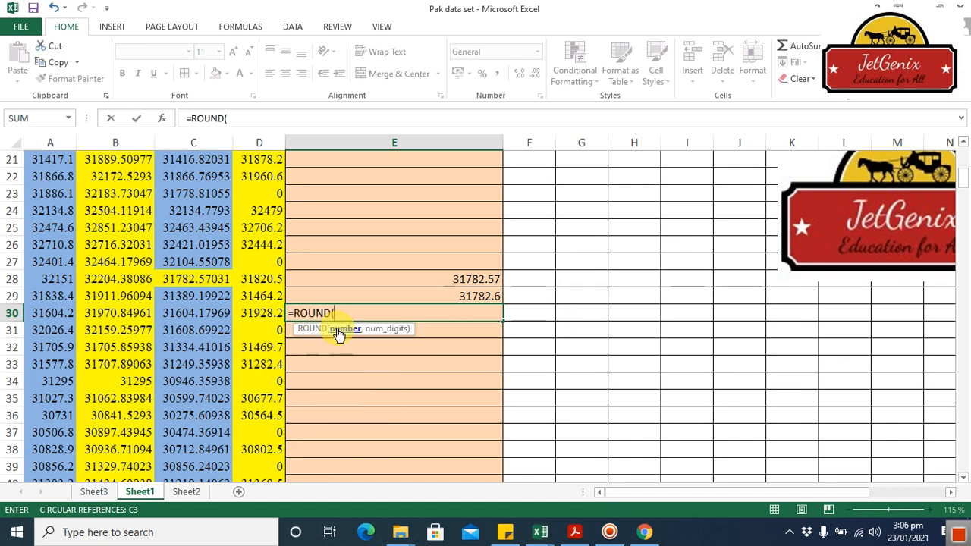
pyautogui.click(212, 280)
pyautogui.write(',')
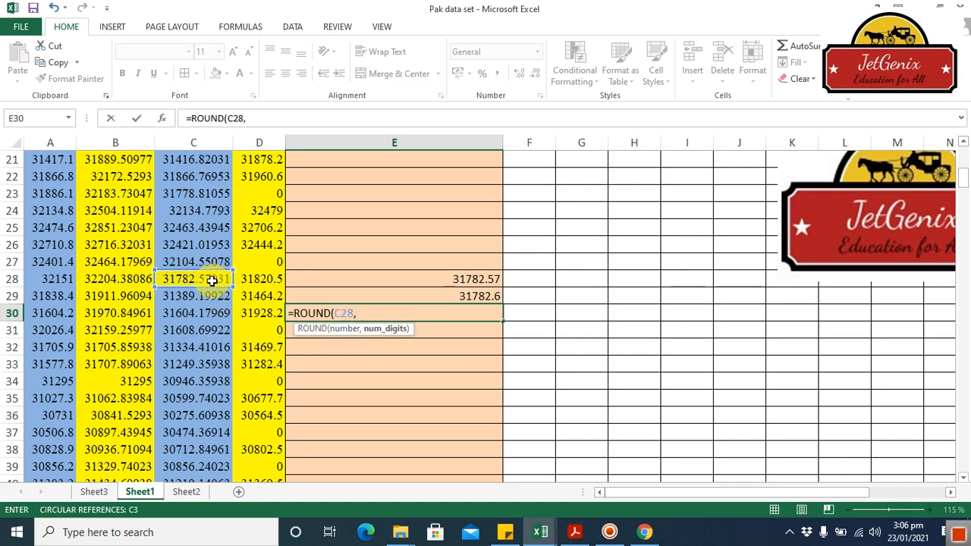
pyautogui.write('0)')
pyautogui.press('Return')
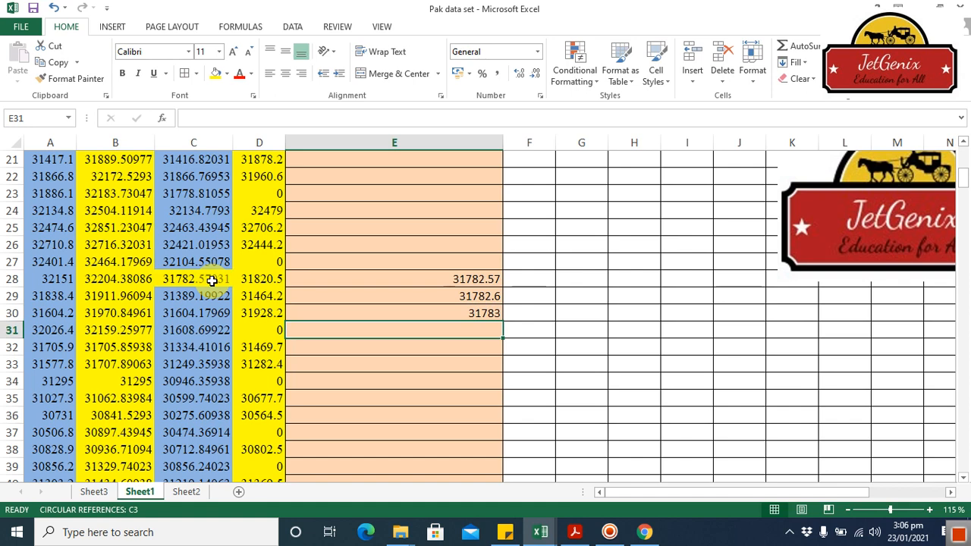
# In cell E32, enter a ROUNDUP formula for C28 with 0 decimal digits.
pyautogui.press('Down')
pyautogui.press('Down')
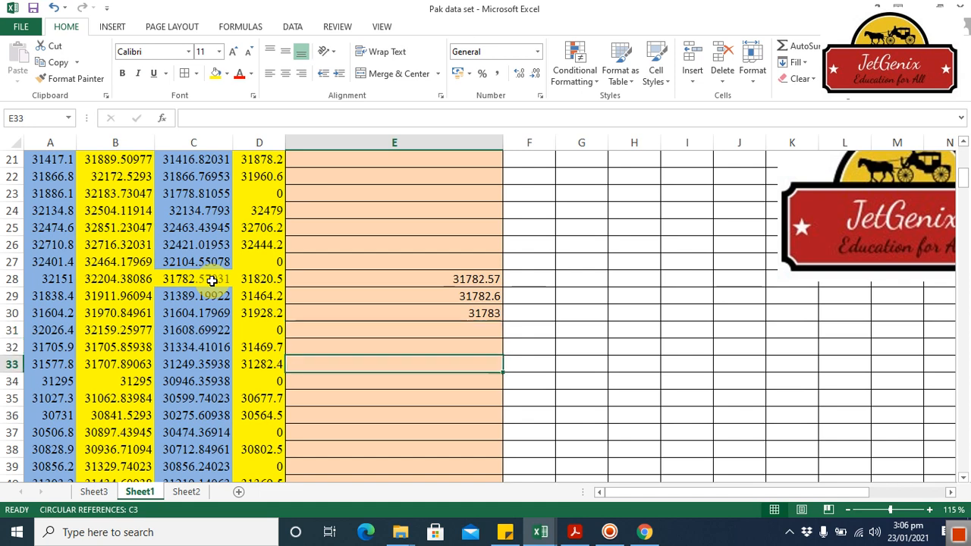
pyautogui.press('Up')
pyautogui.write('=')
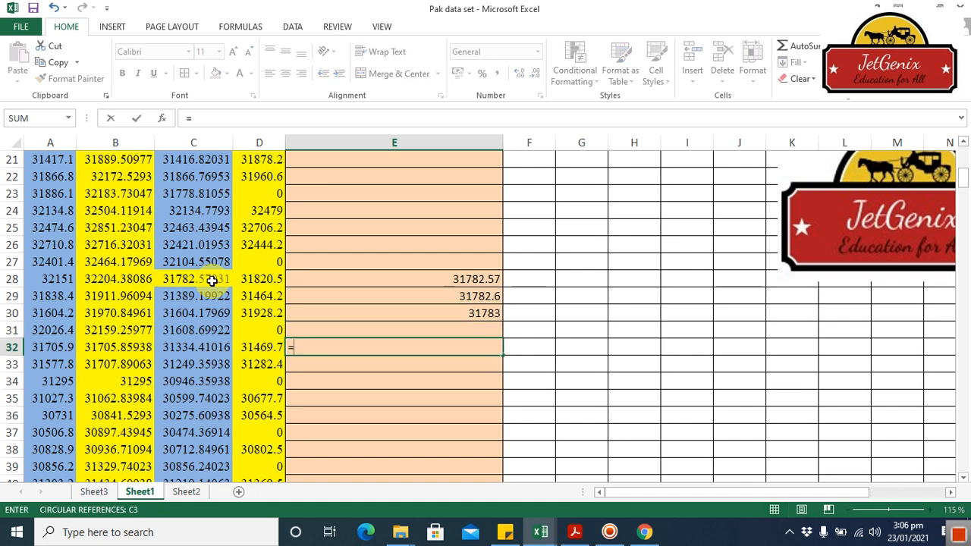
pyautogui.write('roun')
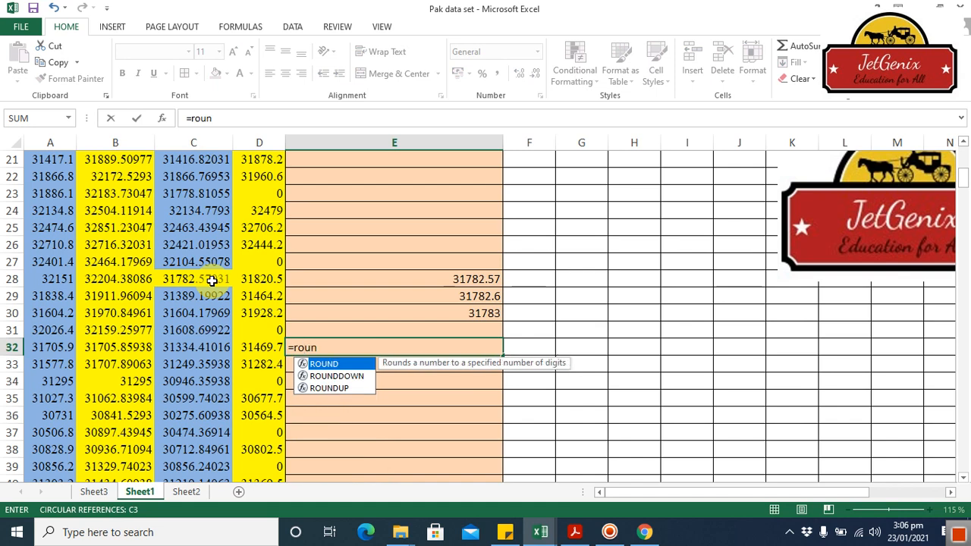
pyautogui.doubleClick(346, 388)
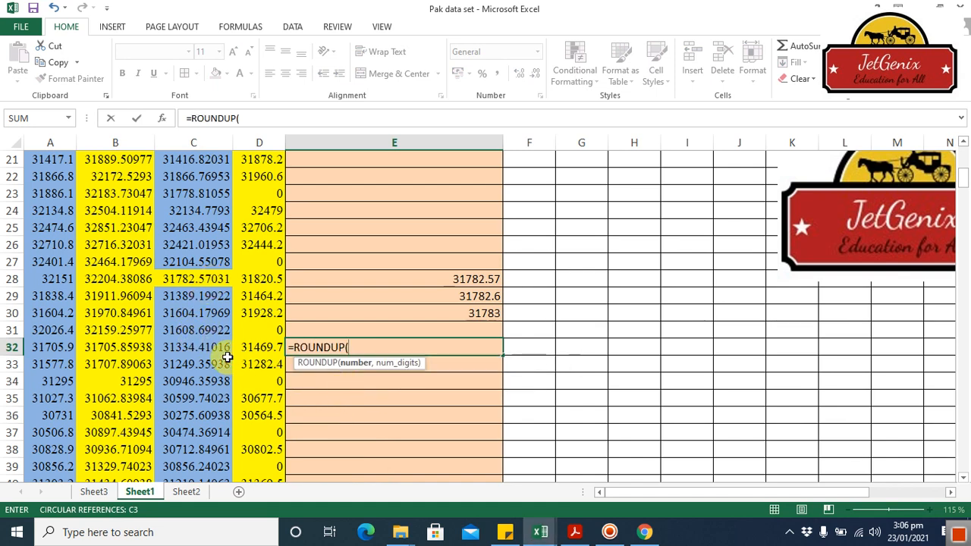
pyautogui.click(189, 285)
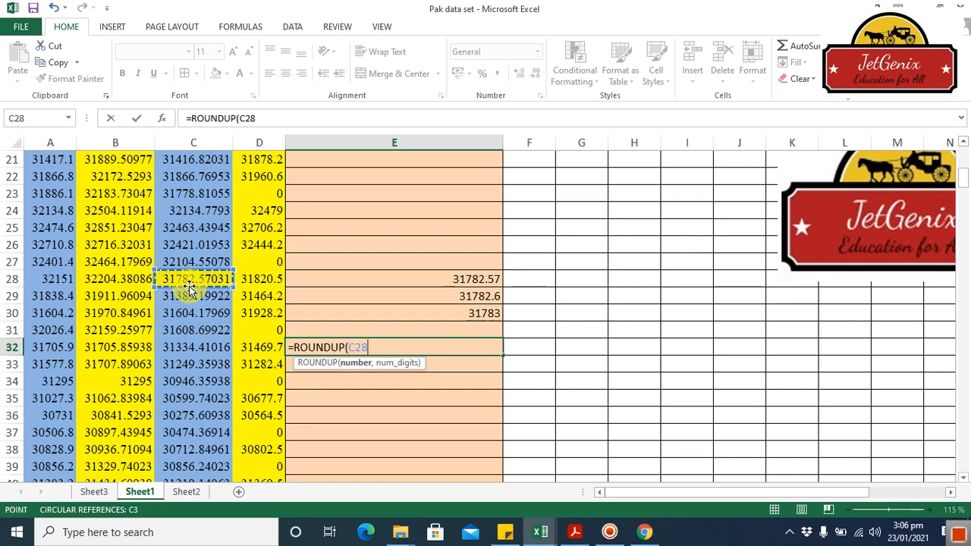
pyautogui.write(',')
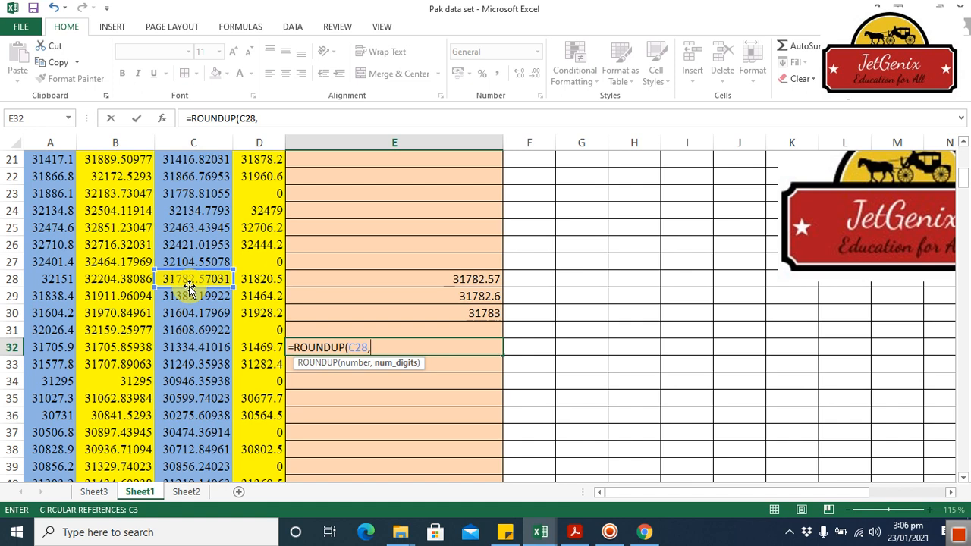
pyautogui.write('0')
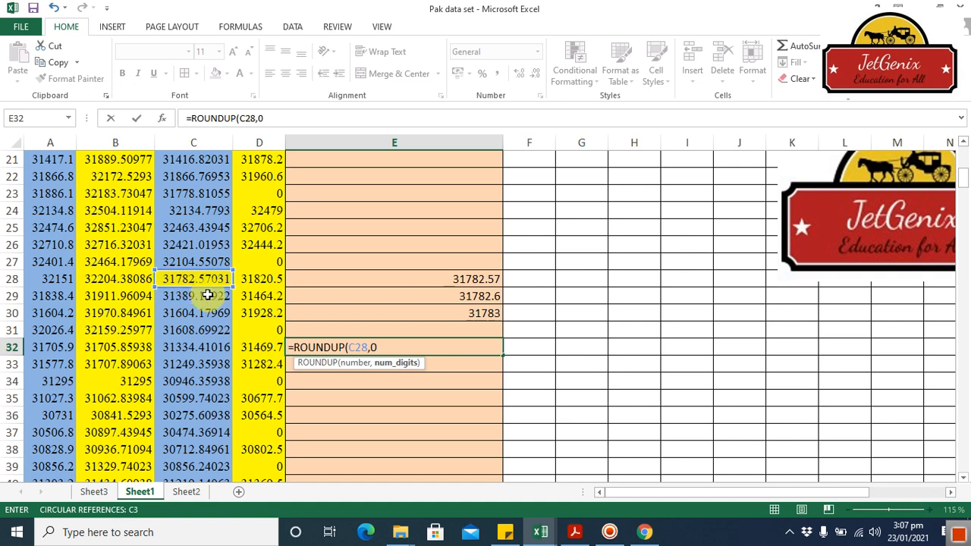
pyautogui.write(')')
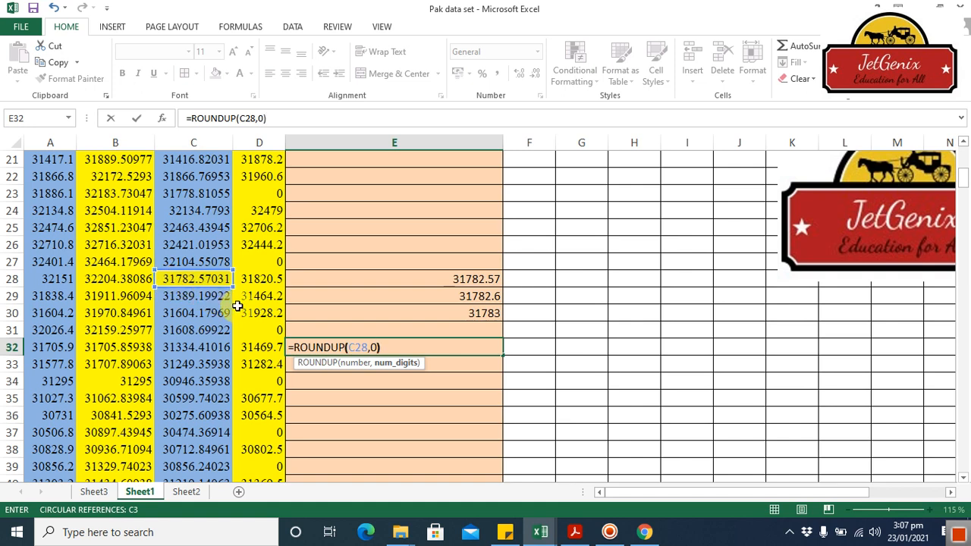
pyautogui.press('Return')
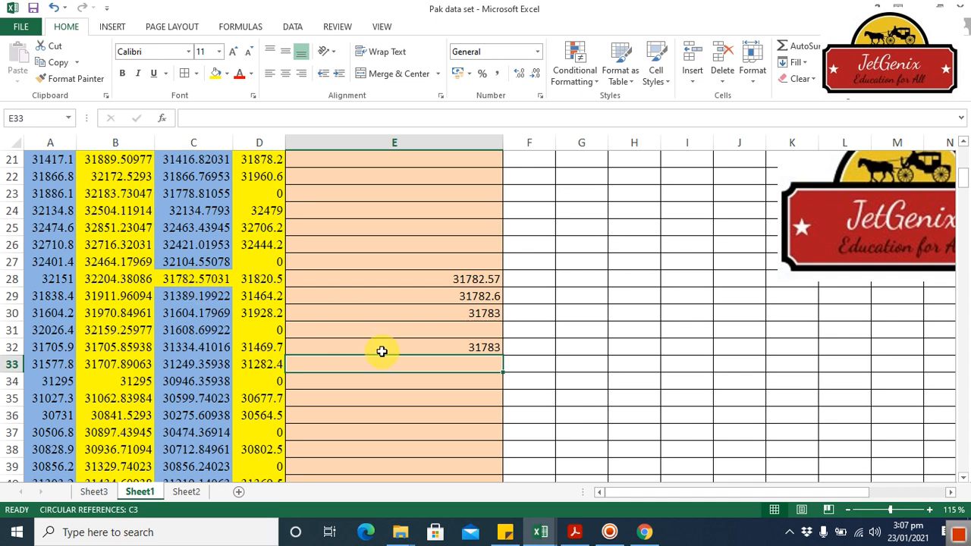
# In cell E34, enter a ROUNDDOWN formula for C28 with 0 decimal digits.
pyautogui.click(406, 382)
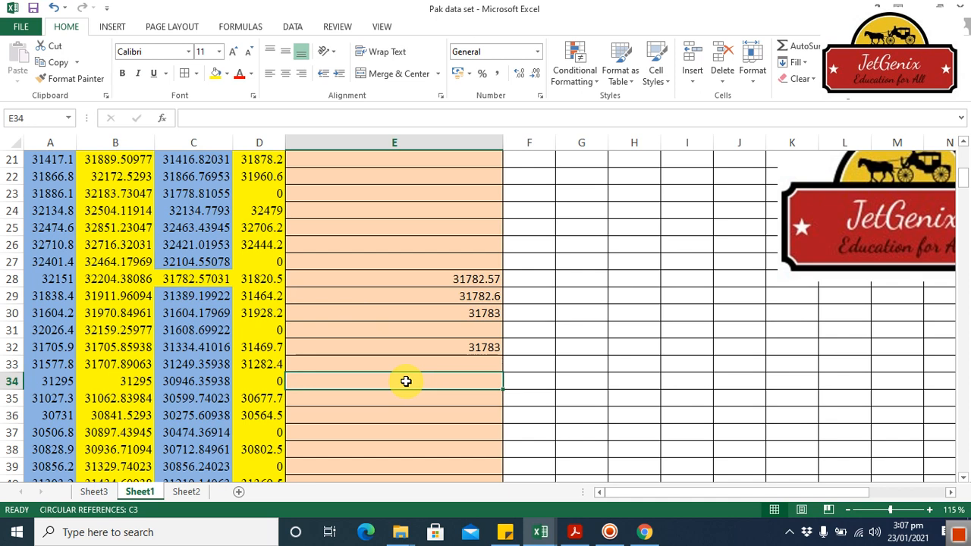
pyautogui.write('=roun')
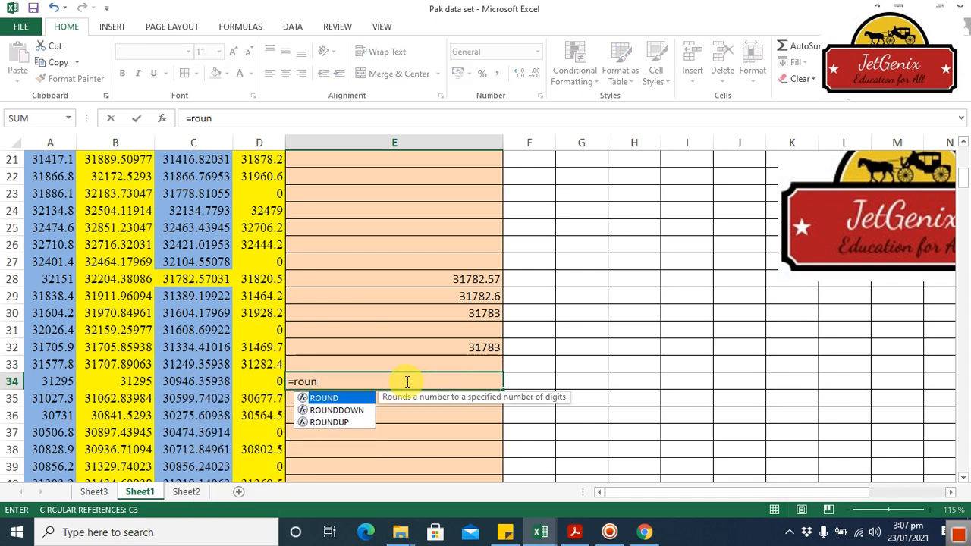
pyautogui.doubleClick(362, 411)
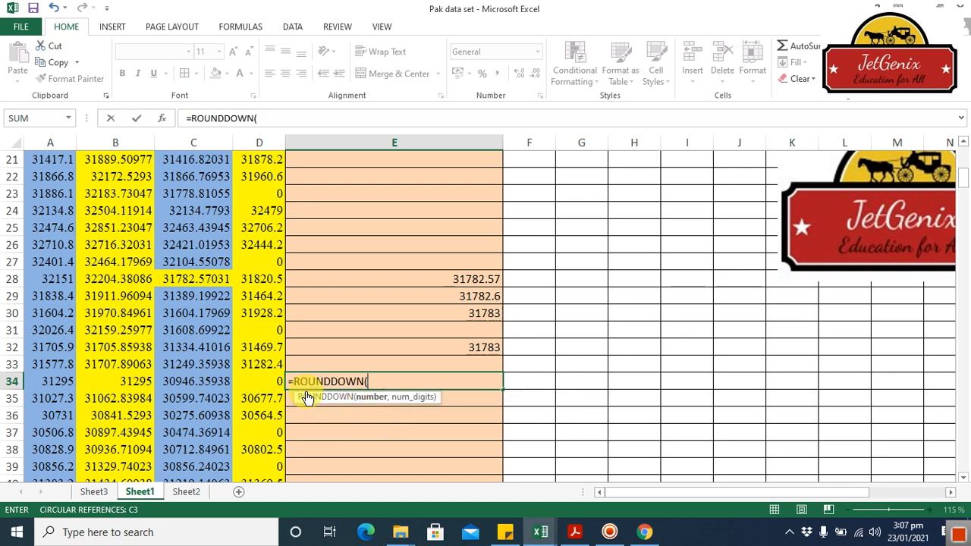
pyautogui.click(181, 280)
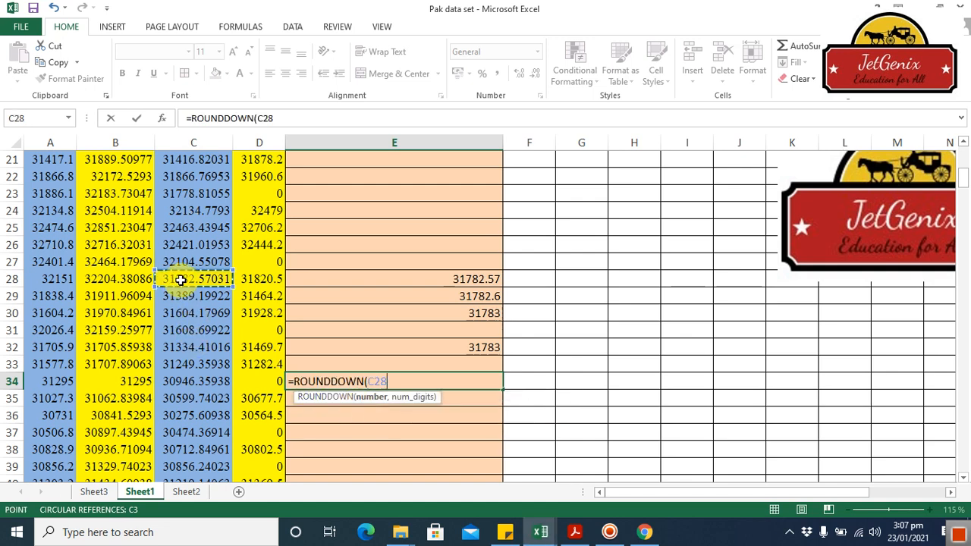
pyautogui.write(',')
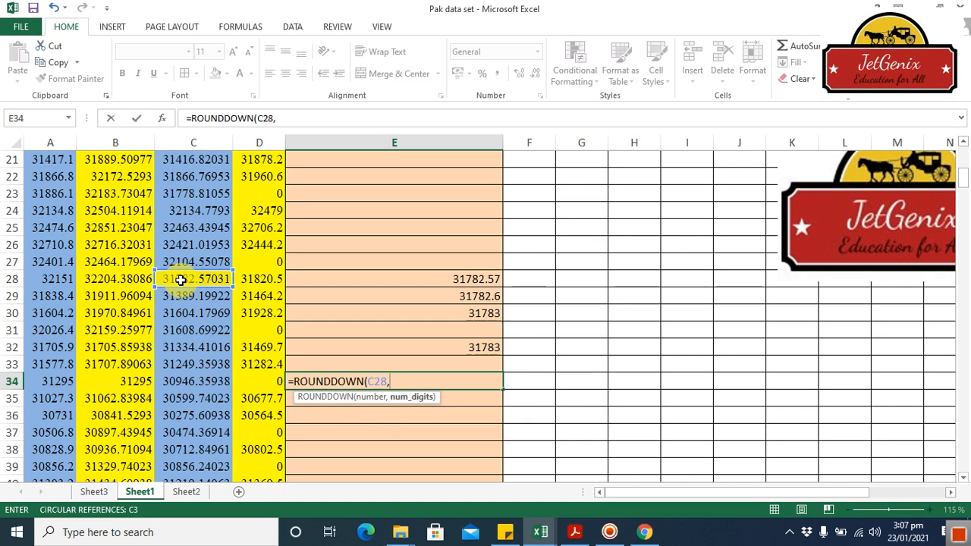
pyautogui.write('0')
pyautogui.press('Return')
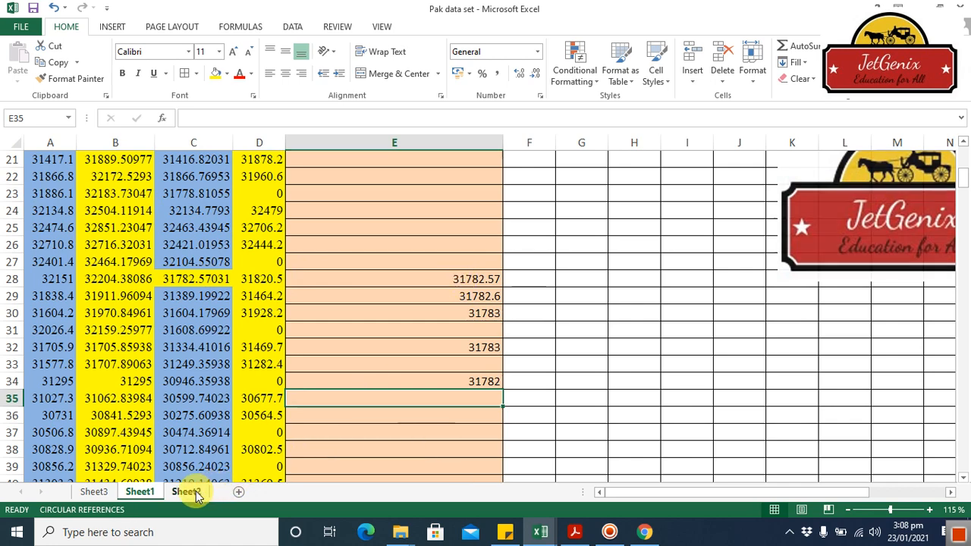
# Switch to Sheet2 to view the closing banner.
pyautogui.click(190, 492)
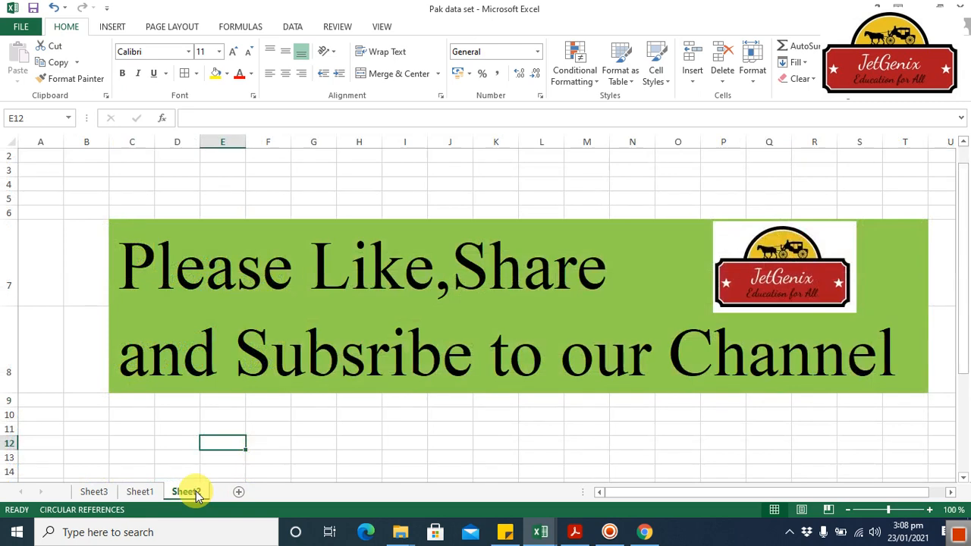